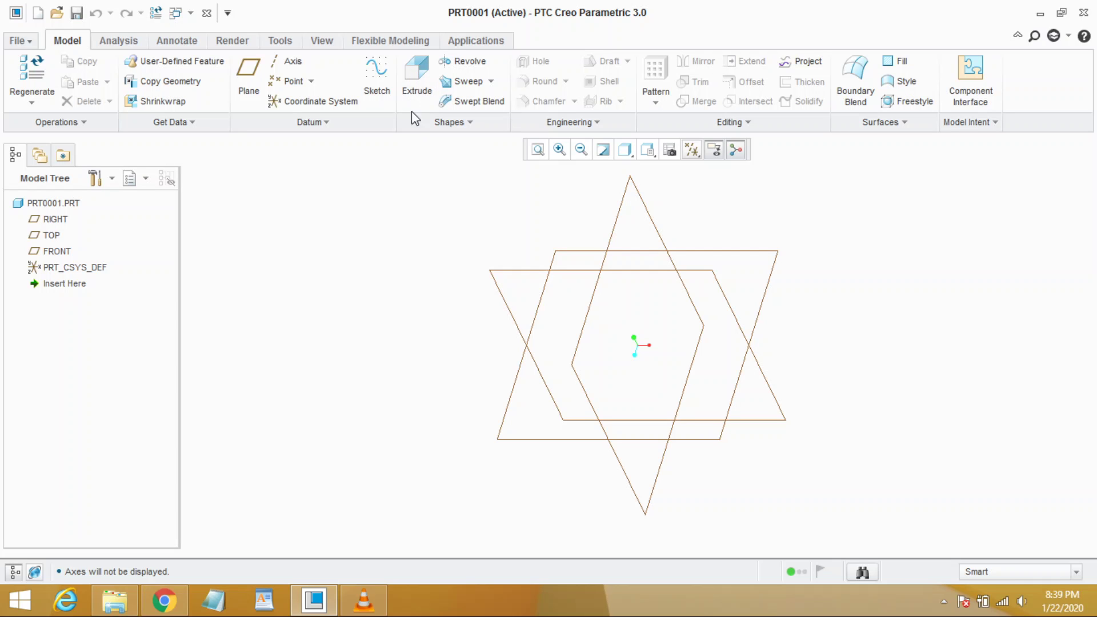
# Step: Start a new Extrude feature from the Model tab
pyautogui.click(416, 77)
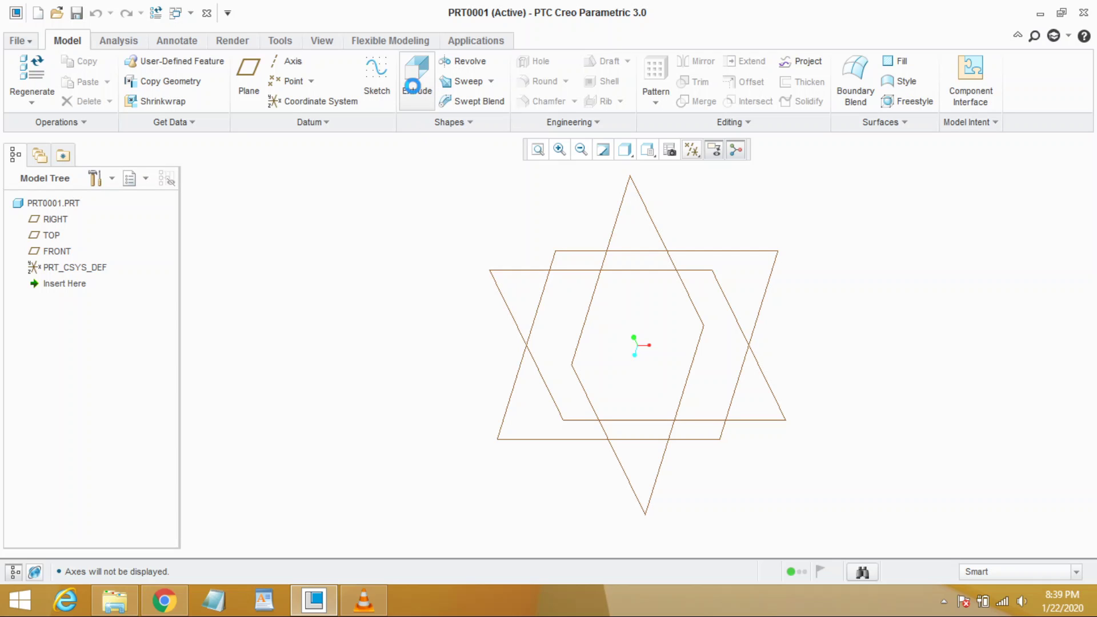
# Step: On the FRONT plane, sketch a rectangle with one corner at the origin and finish the sketch
pyautogui.click(626, 265)
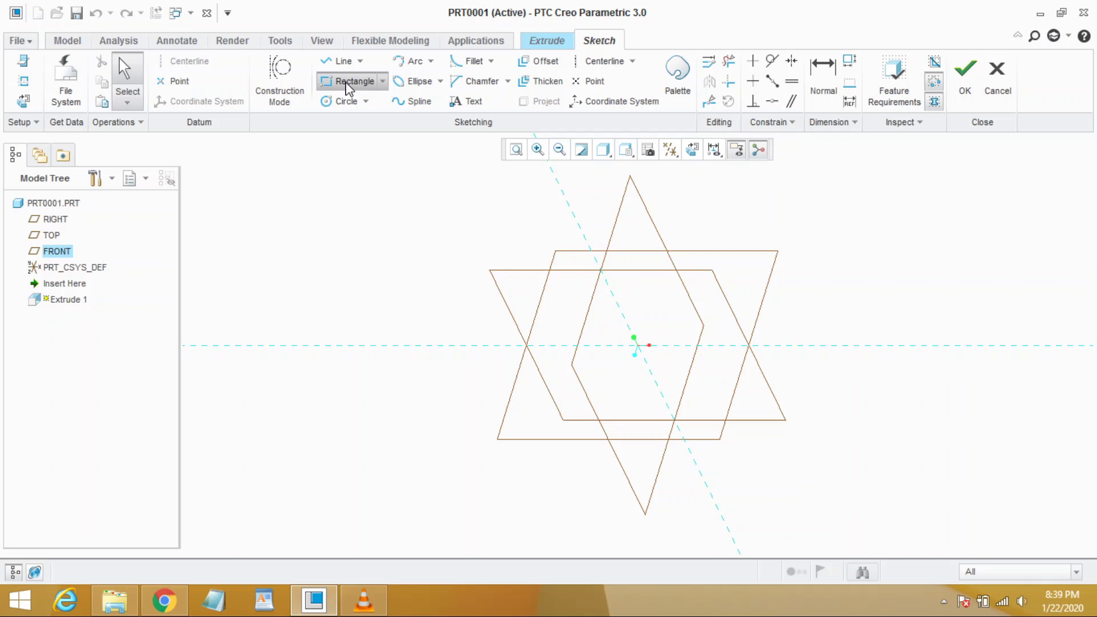
pyautogui.click(351, 81)
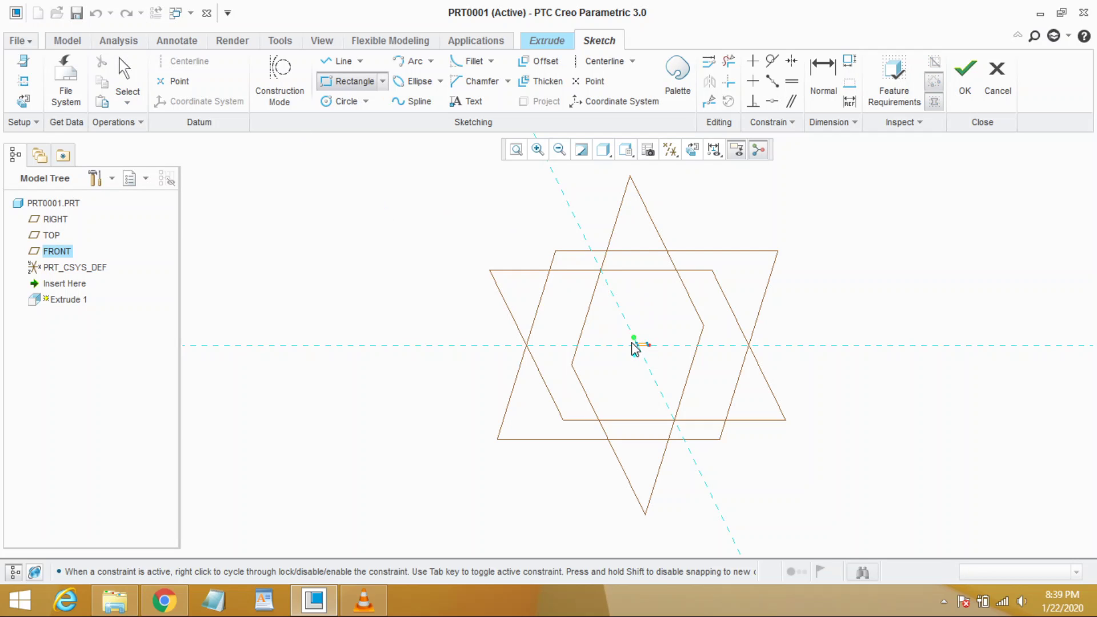
pyautogui.click(648, 345)
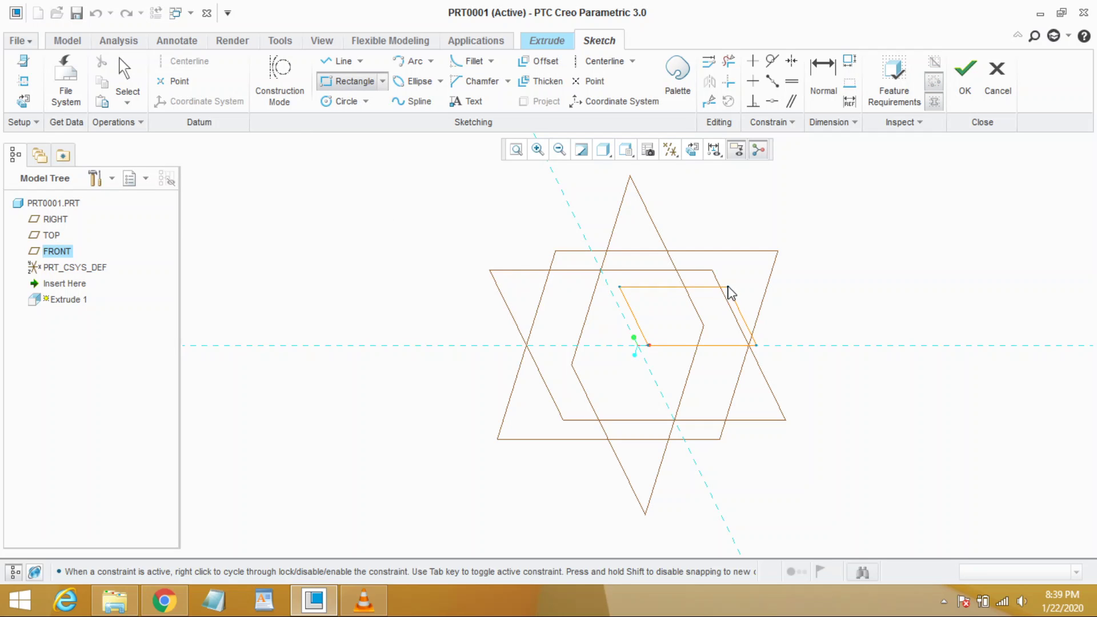
pyautogui.click(728, 291)
pyautogui.click(959, 86)
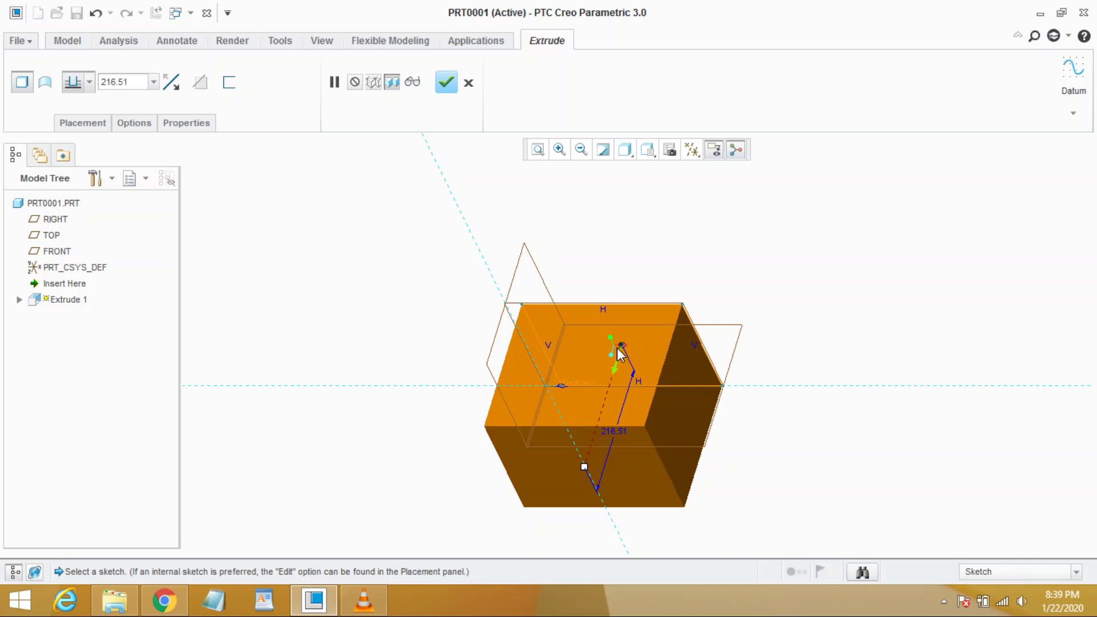
# Step: Change the extrusion depth from 216.51 to 180, then to the final 150
pyautogui.moveTo(586, 470)
pyautogui.mouseDown()
pyautogui.moveTo(597, 416)
pyautogui.moveTo(580, 489)
pyautogui.moveTo(601, 407)
pyautogui.moveTo(577, 482)
pyautogui.moveTo(595, 423)
pyautogui.moveTo(577, 482)
pyautogui.moveTo(590, 437)
pyautogui.moveTo(586, 459)
pyautogui.mouseUp()
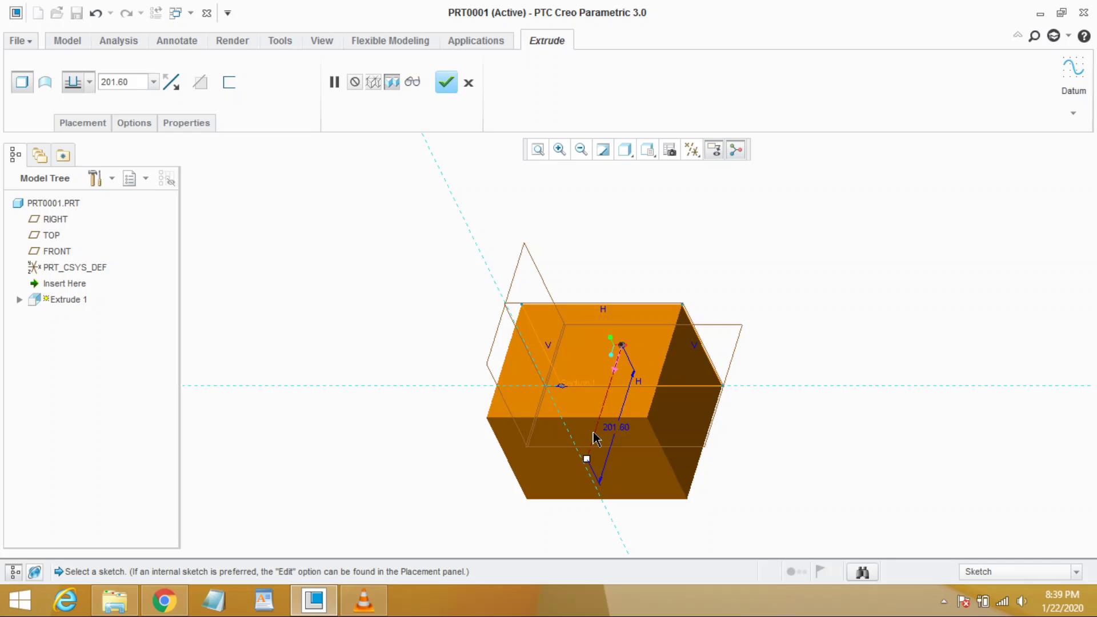
pyautogui.doubleClick(611, 429)
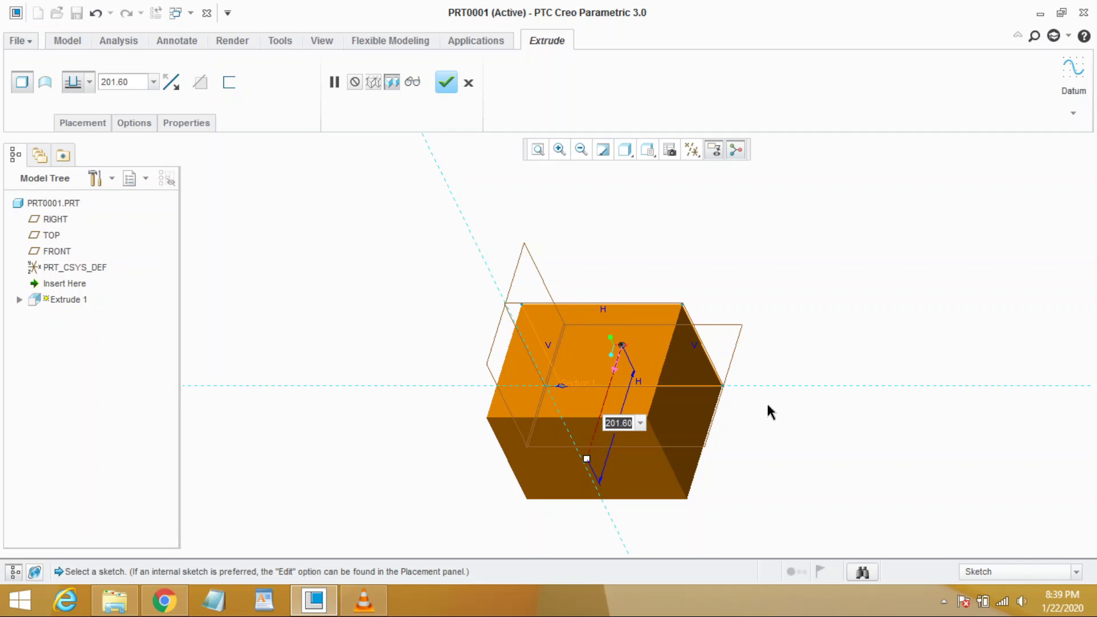
pyautogui.write('180')
pyautogui.press('Return')
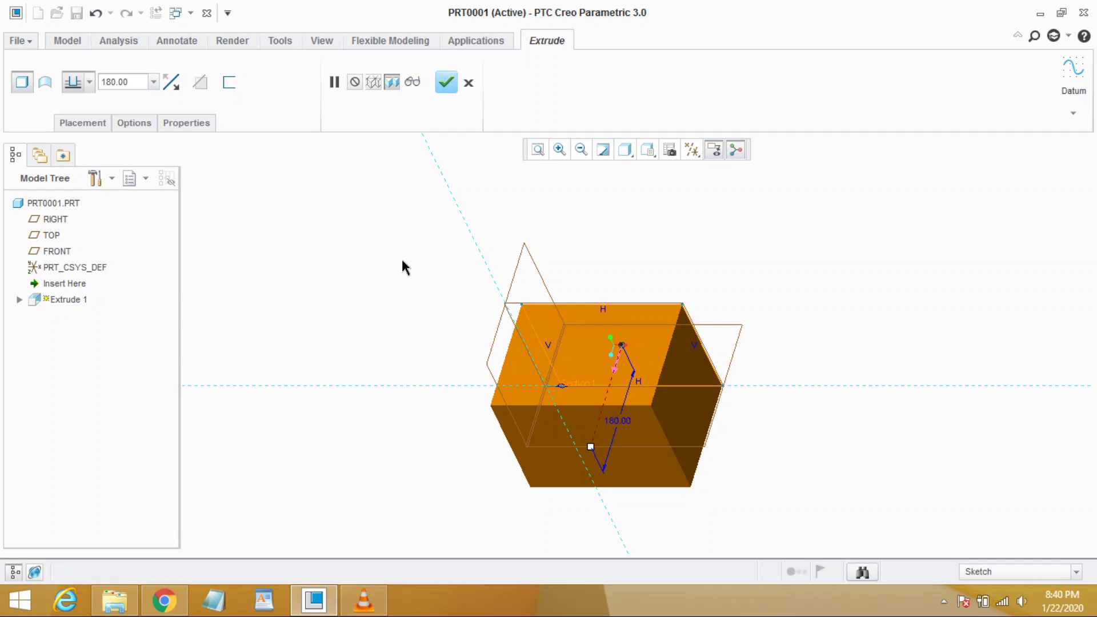
pyautogui.doubleClick(136, 84)
pyautogui.write('150')
pyautogui.press('Return')
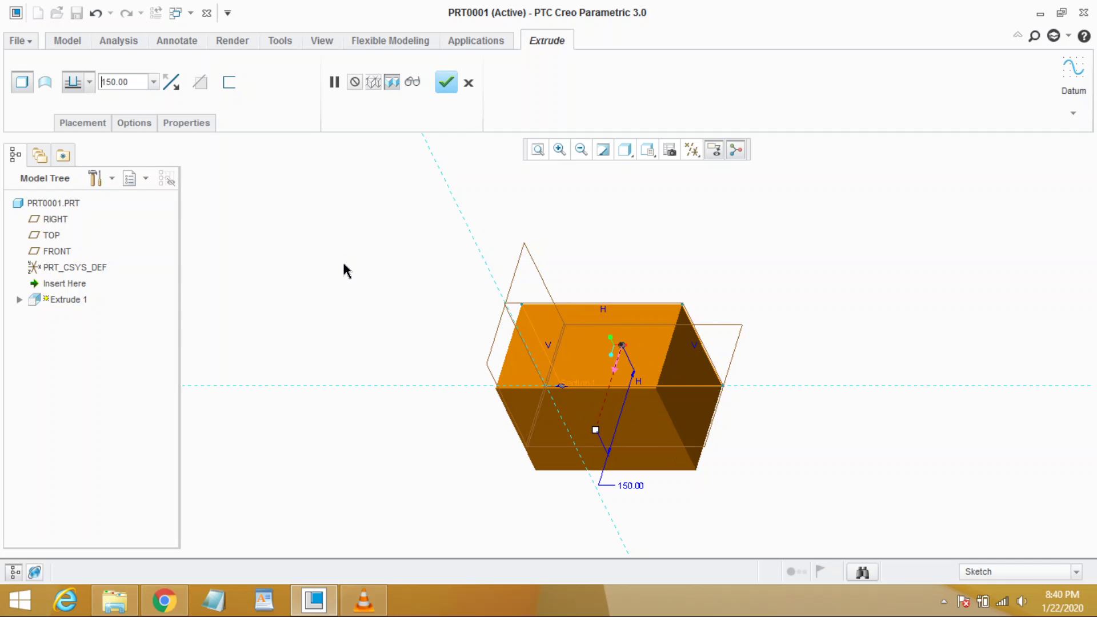
pyautogui.click(45, 84)
pyautogui.moveTo(543, 342); pyautogui.dragTo(551, 292, button='middle')
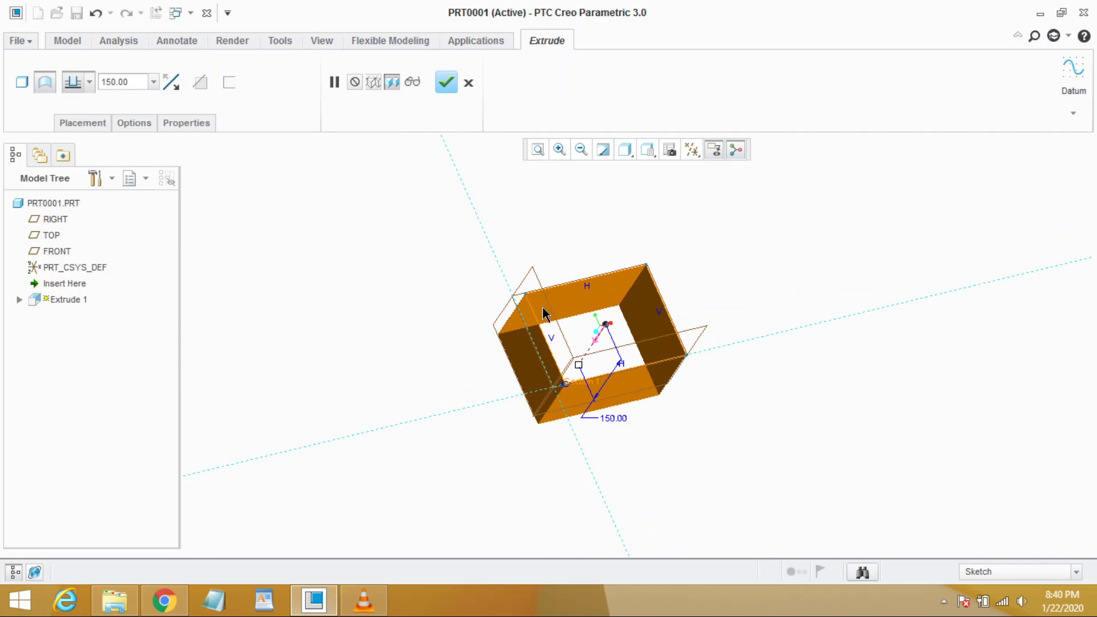
pyautogui.scroll(2, 543, 314)
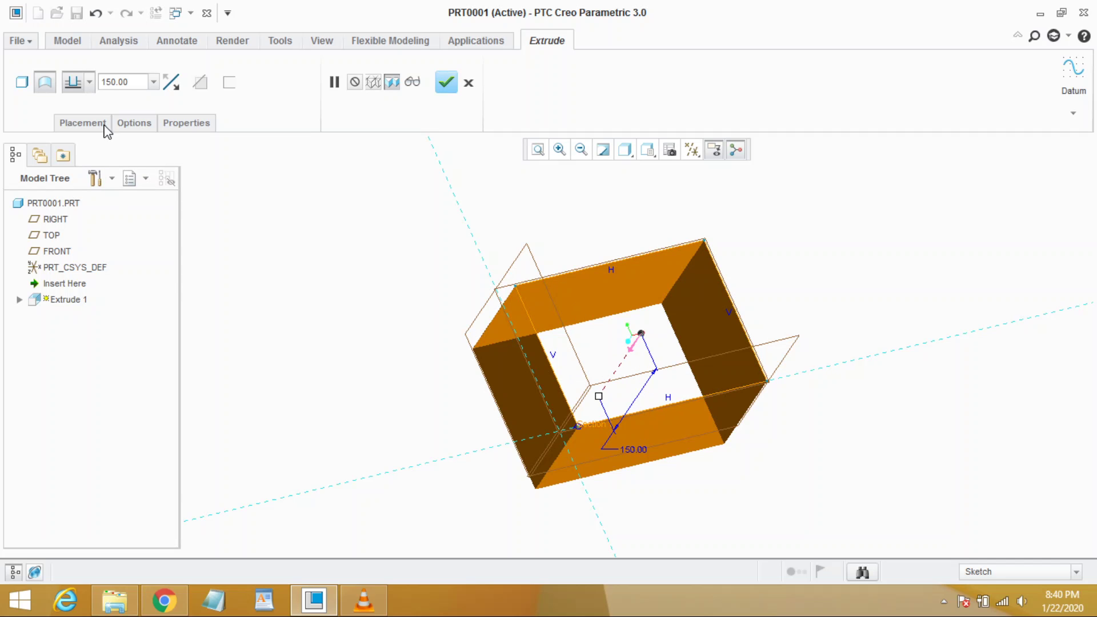
pyautogui.click(22, 83)
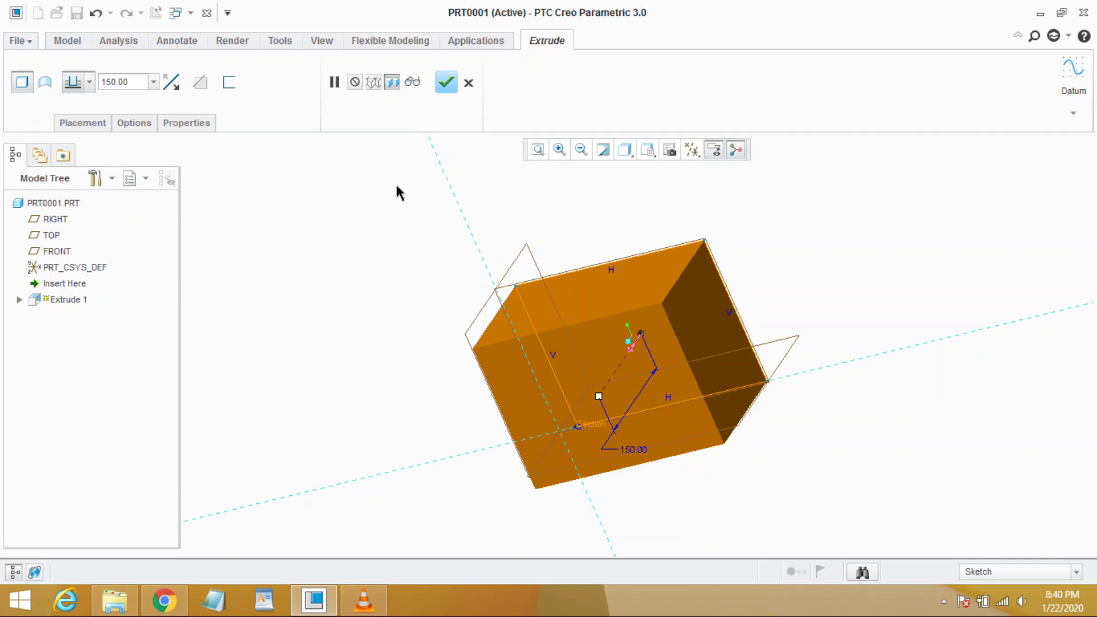
# Step: Thicken the sketch into thin walls, trying 10 first, then setting 20 thickness
pyautogui.click(232, 85)
pyautogui.moveTo(597, 394); pyautogui.dragTo(608, 370, button='middle')
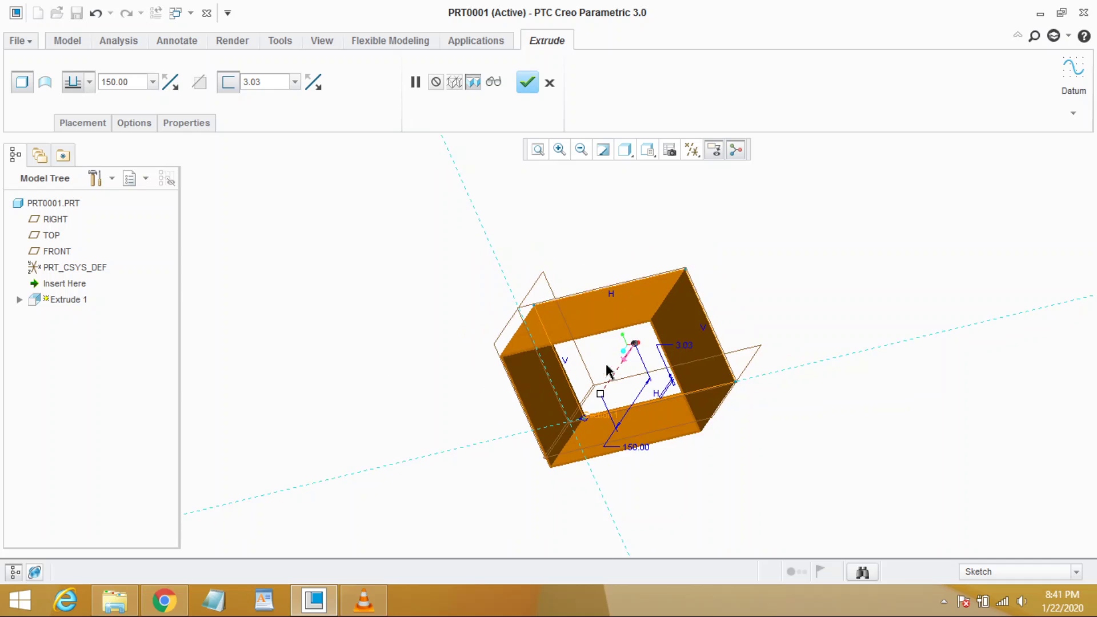
pyautogui.scroll(2, 608, 370)
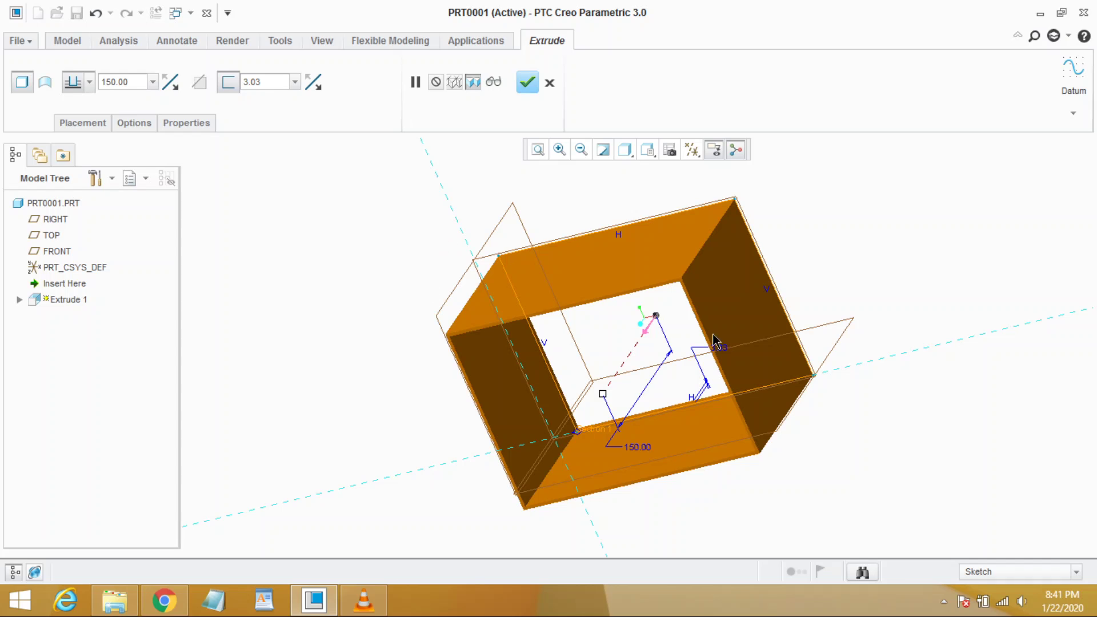
pyautogui.doubleClick(721, 353)
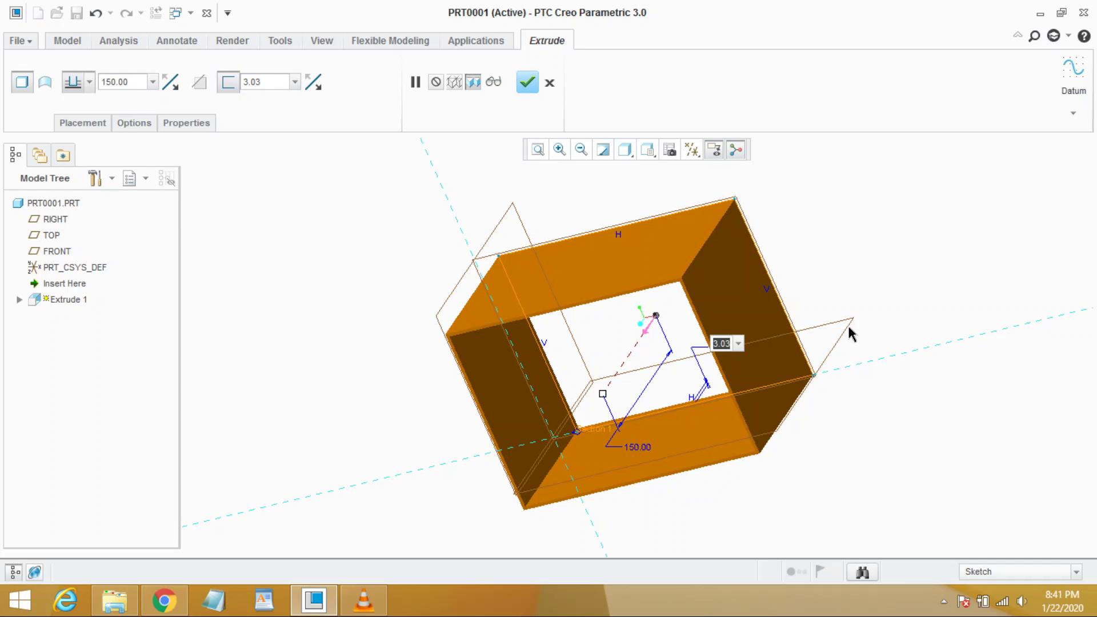
pyautogui.write('10')
pyautogui.press('Return')
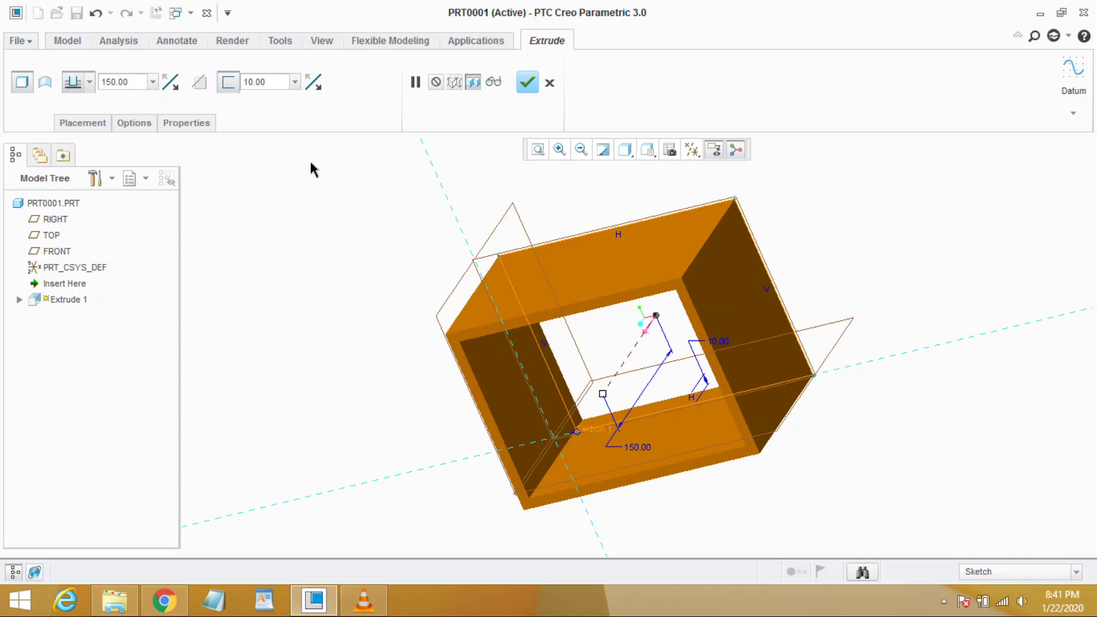
pyautogui.click(281, 82)
pyautogui.write('20')
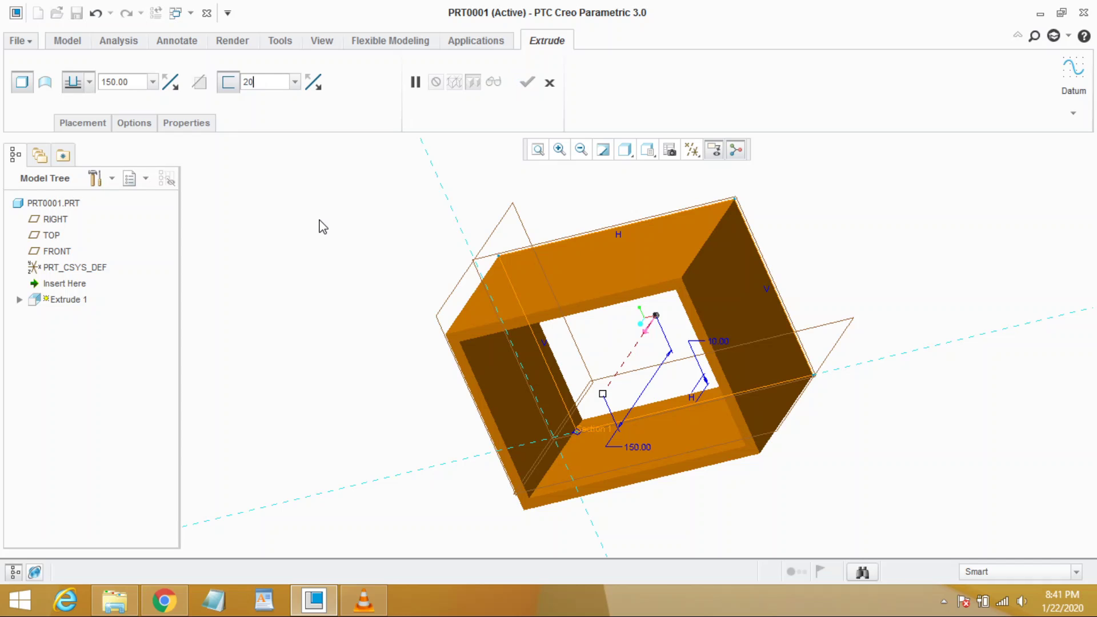
pyautogui.press('Return')
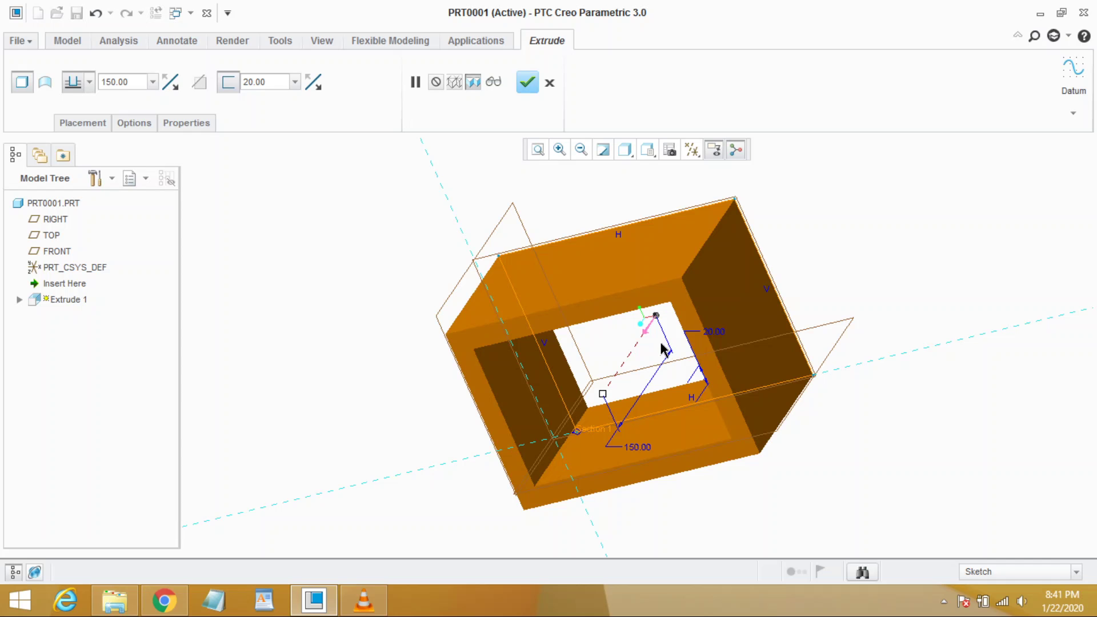
pyautogui.moveTo(668, 349); pyautogui.dragTo(613, 284, button='middle')
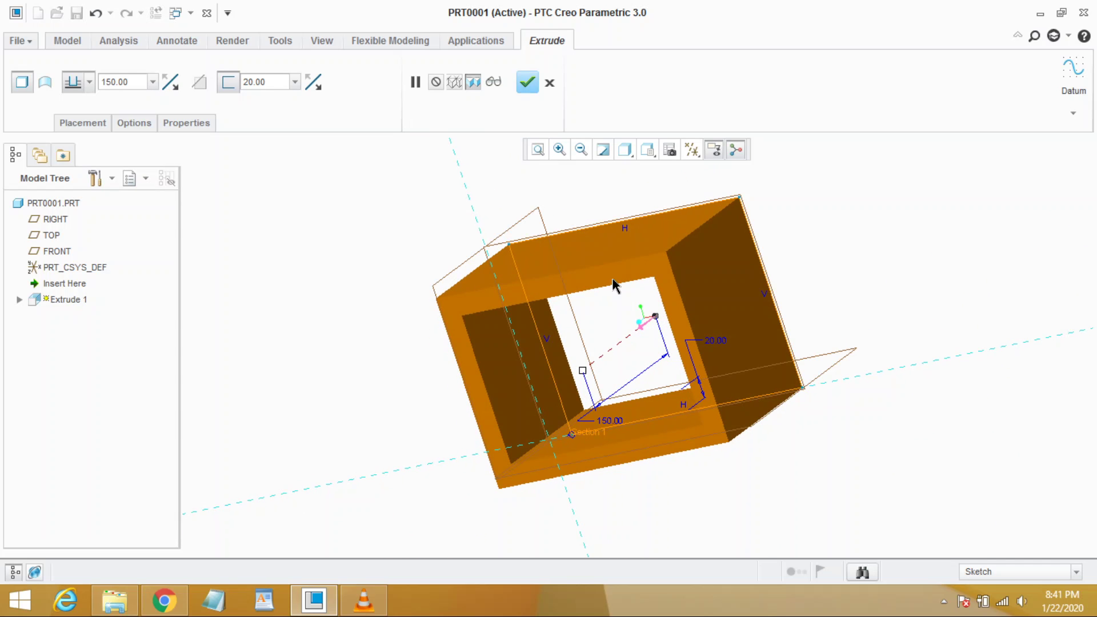
pyautogui.click(314, 87)
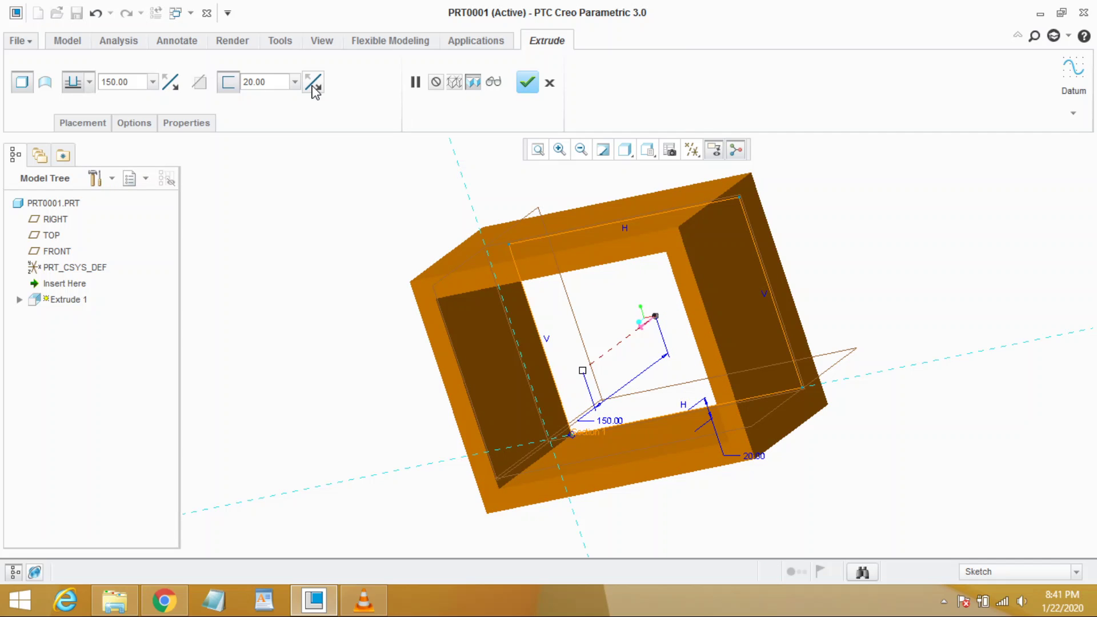
pyautogui.click(314, 87)
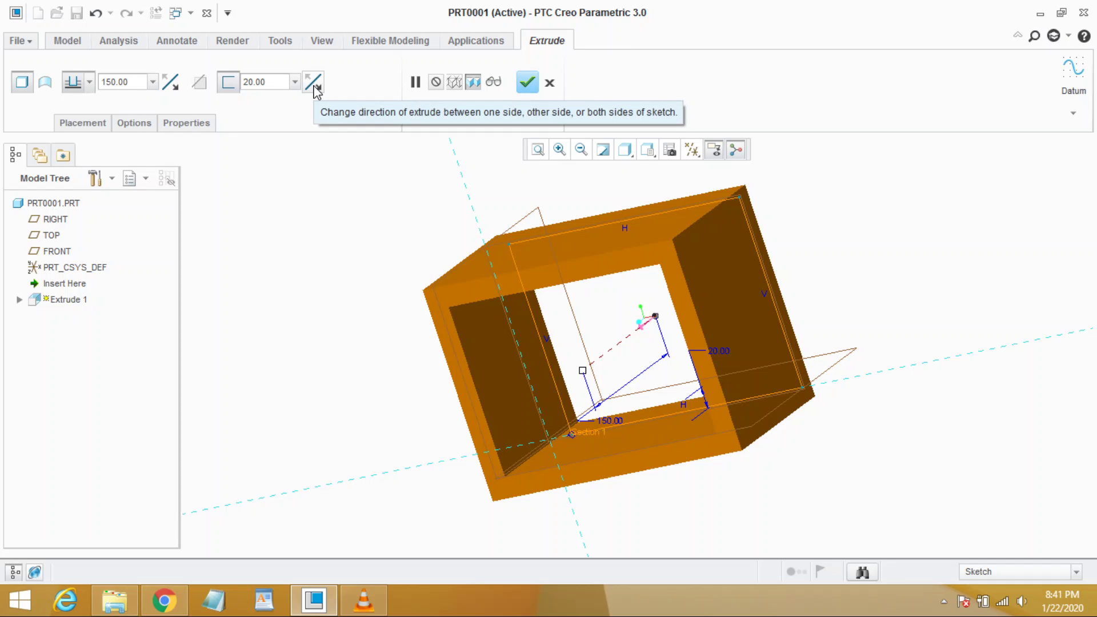
pyautogui.click(314, 86)
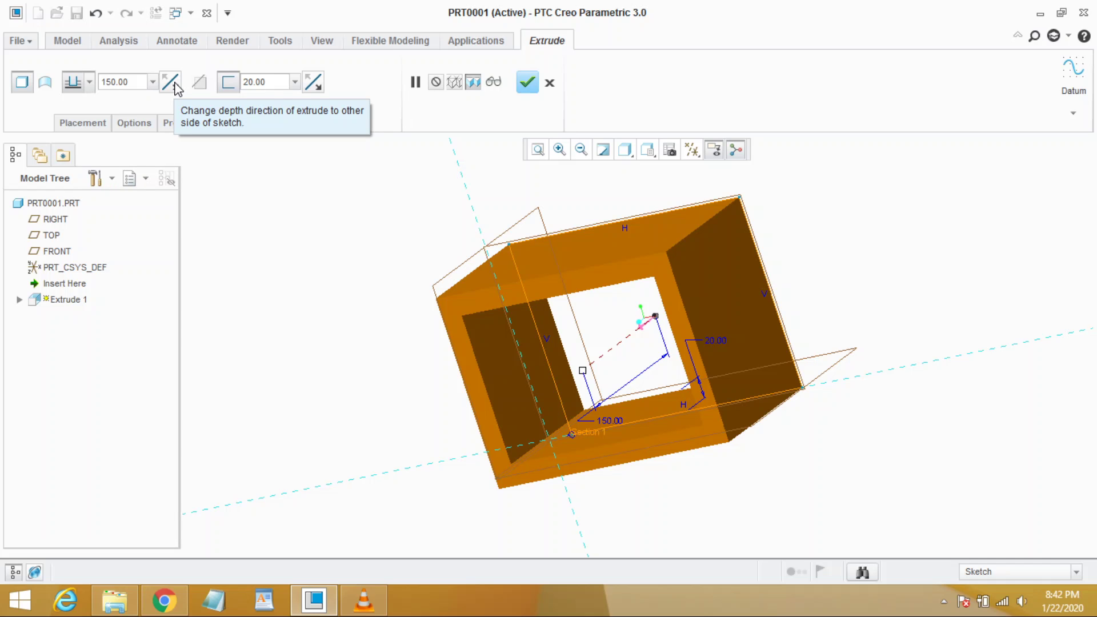
# Step: Flip the extrusion depth to the sketch's other side and complete Extrude 1
pyautogui.click(173, 88)
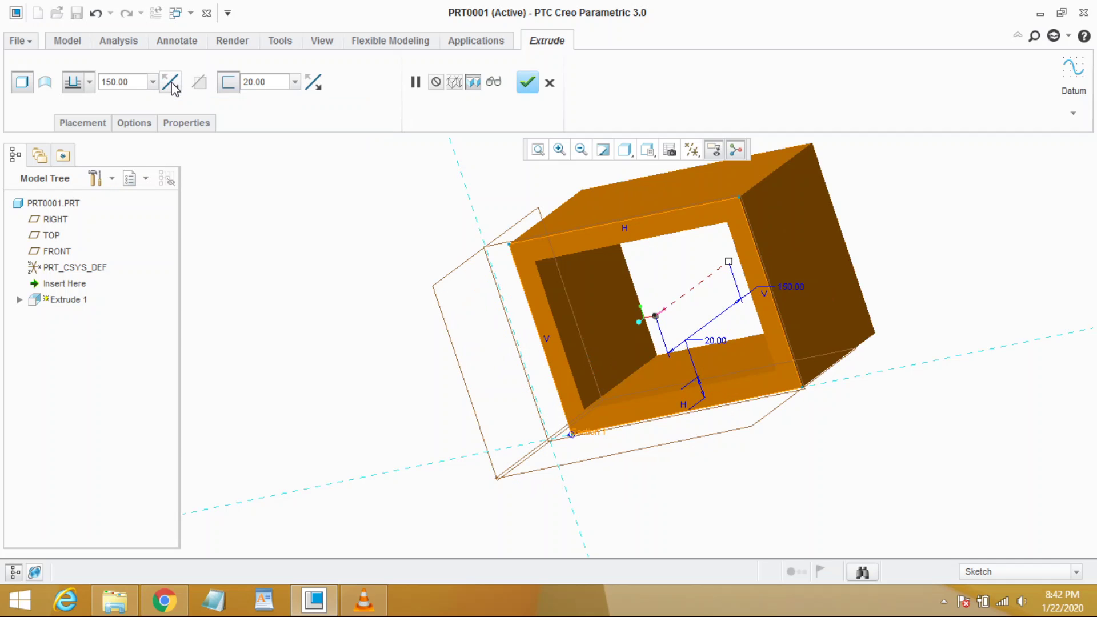
pyautogui.scroll(3, 313, 288)
pyautogui.scroll(-3, 492, 328)
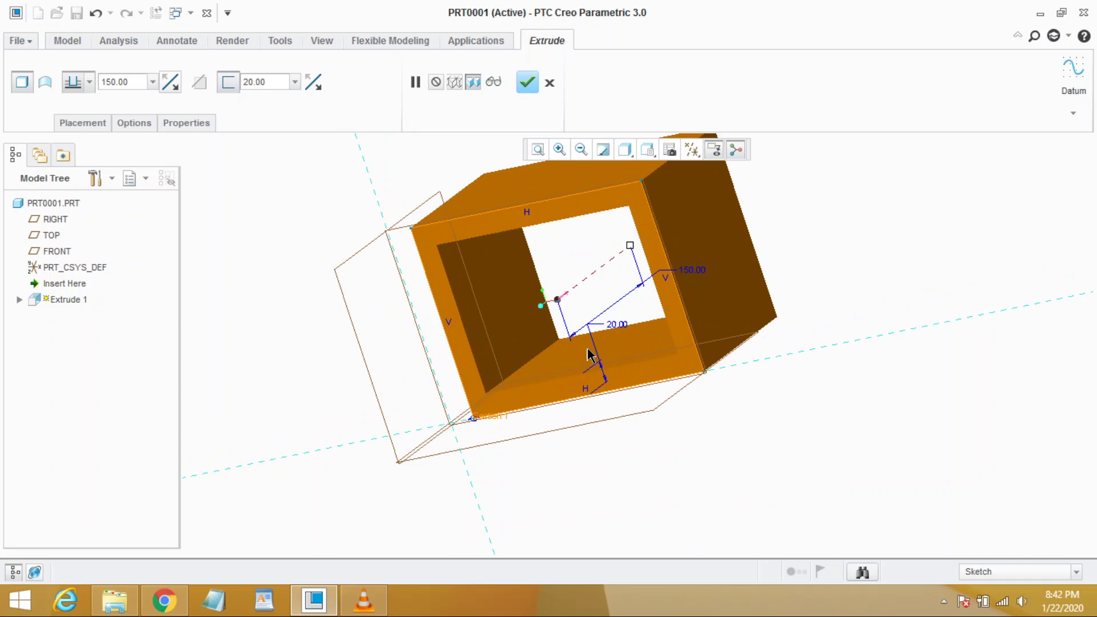
pyautogui.scroll(2, 587, 355)
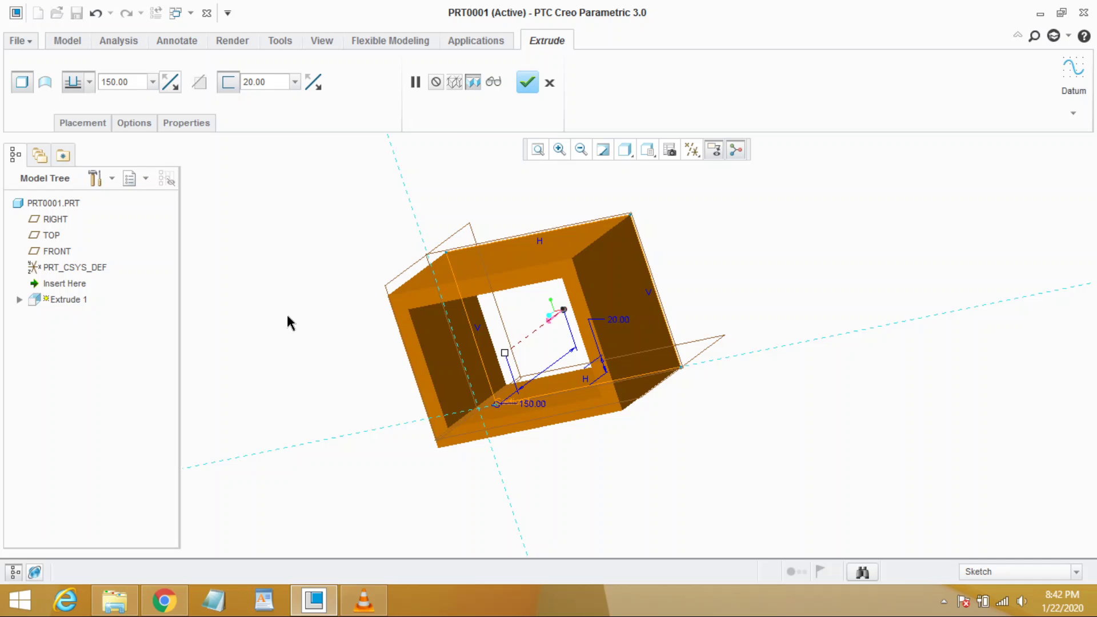
pyautogui.click(526, 82)
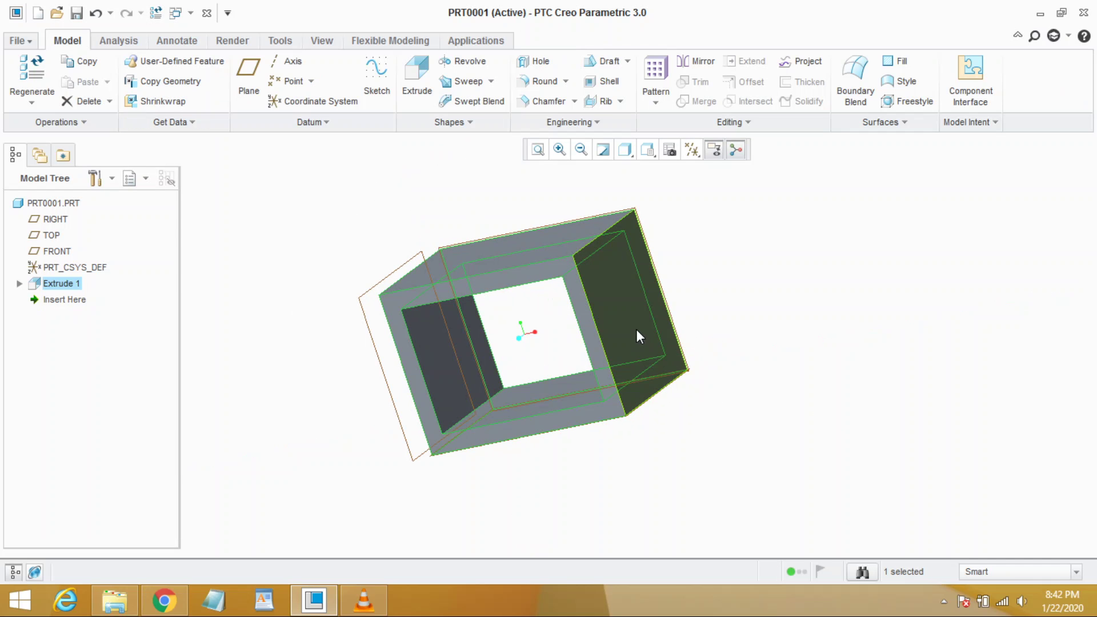